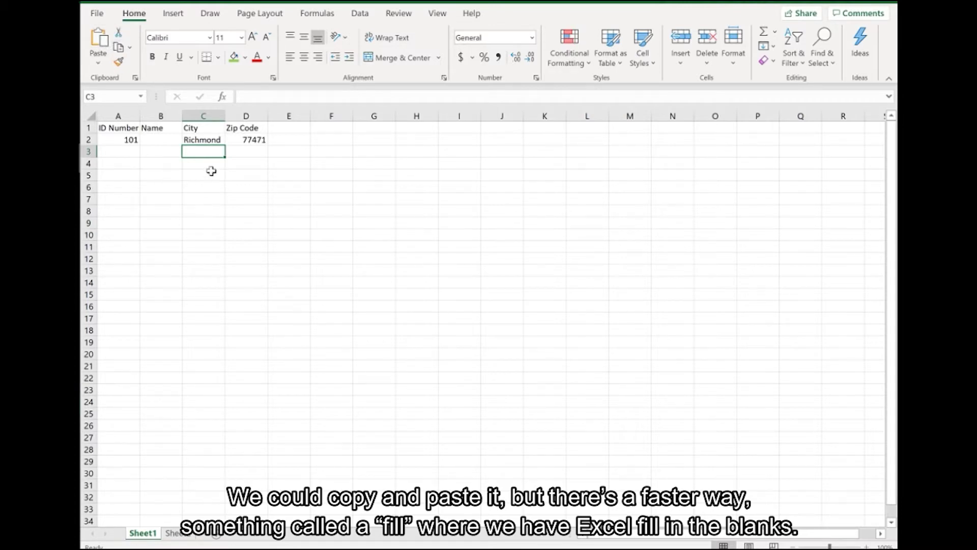
# Step: Fill Richmond down C2:C12 and zip code 77471 down D2:D12
pyautogui.click(214, 140)
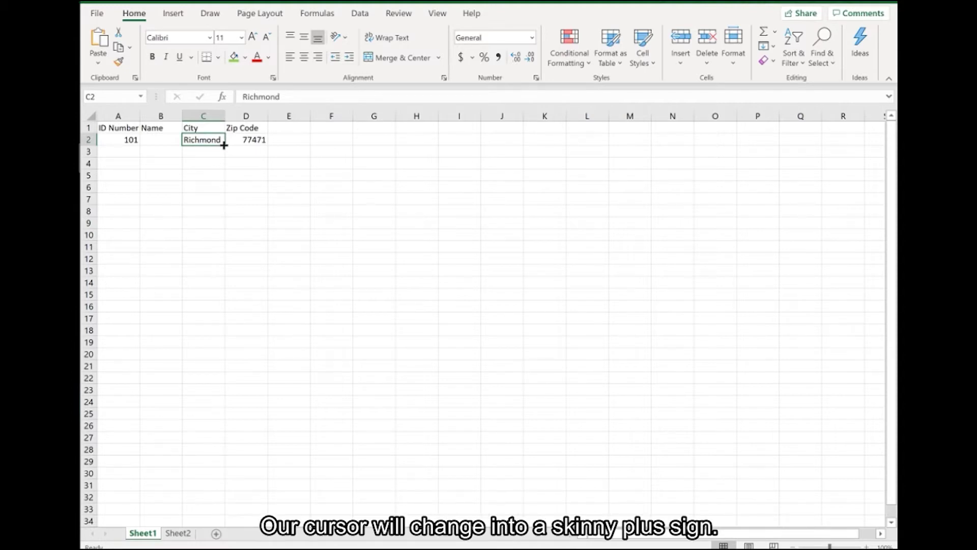
pyautogui.moveTo(224, 145); pyautogui.dragTo(225, 271)
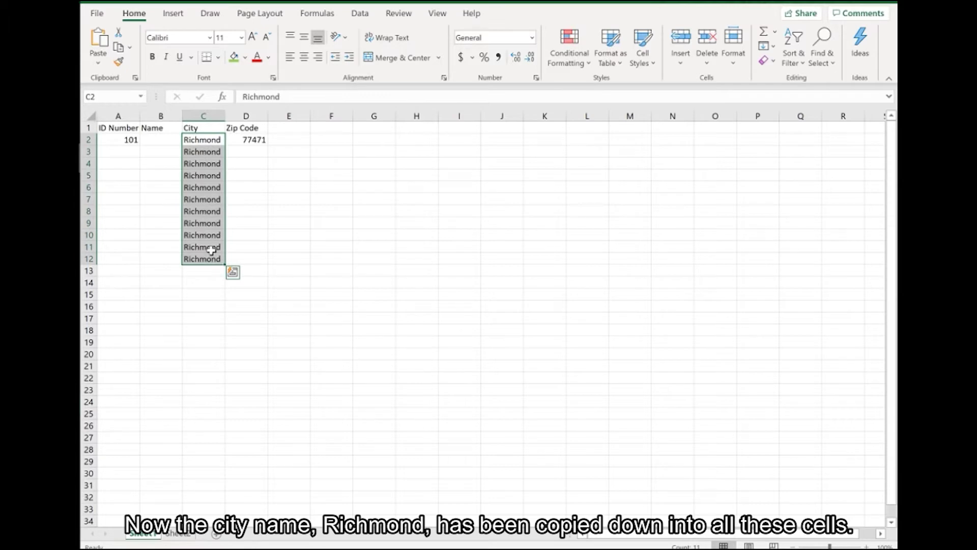
pyautogui.click(257, 138)
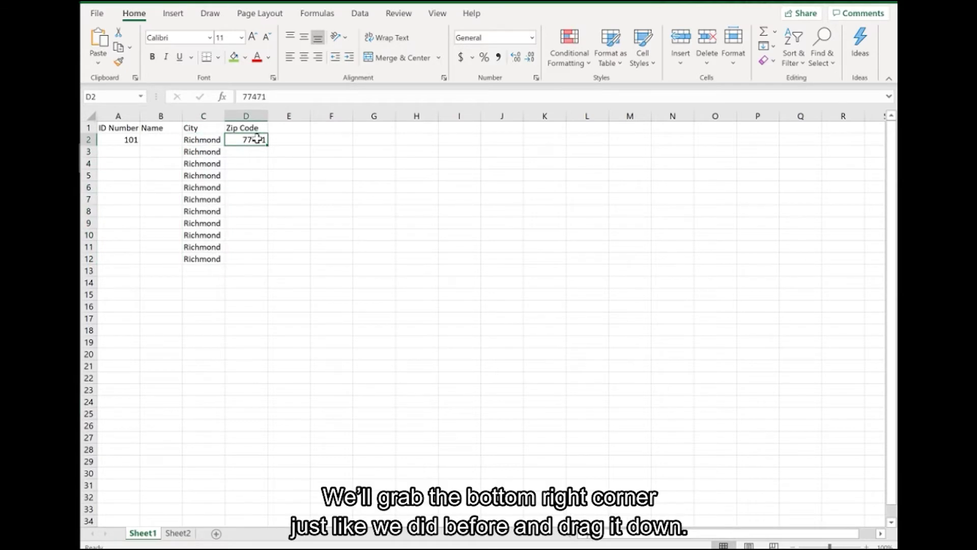
pyautogui.moveTo(267, 145); pyautogui.dragTo(261, 265)
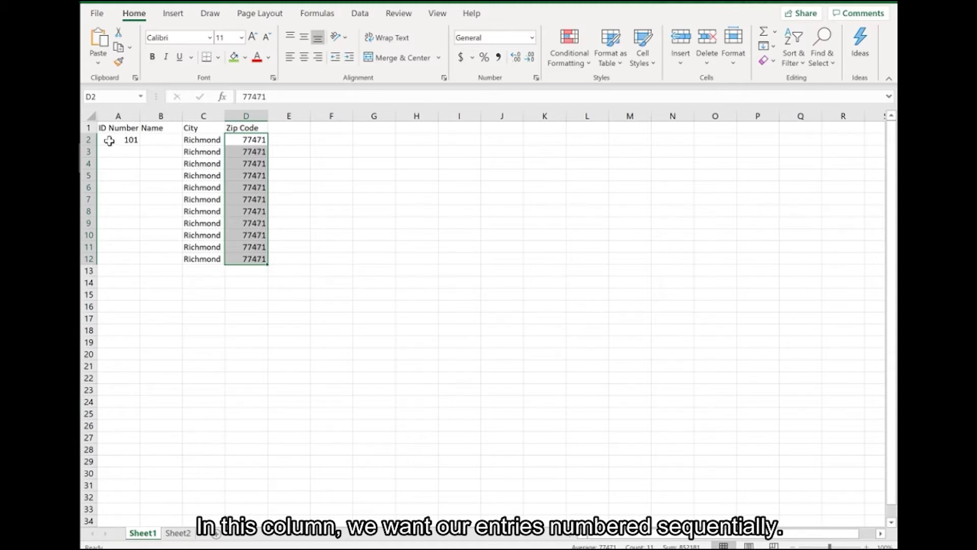
# Step: Copy 101 down the ID column, then enter 102 in A3 and select A2:A3 as the pattern
pyautogui.click(110, 141)
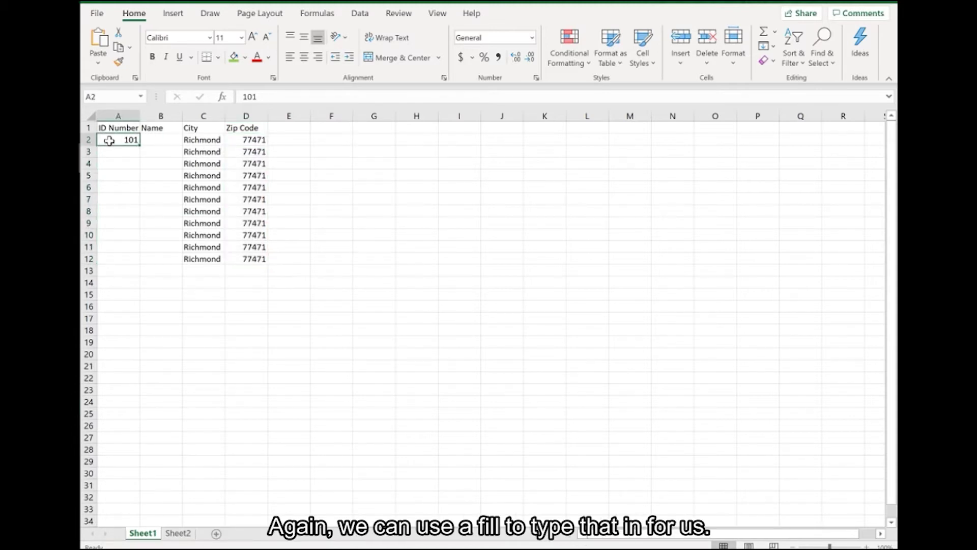
pyautogui.moveTo(141, 146); pyautogui.dragTo(145, 260)
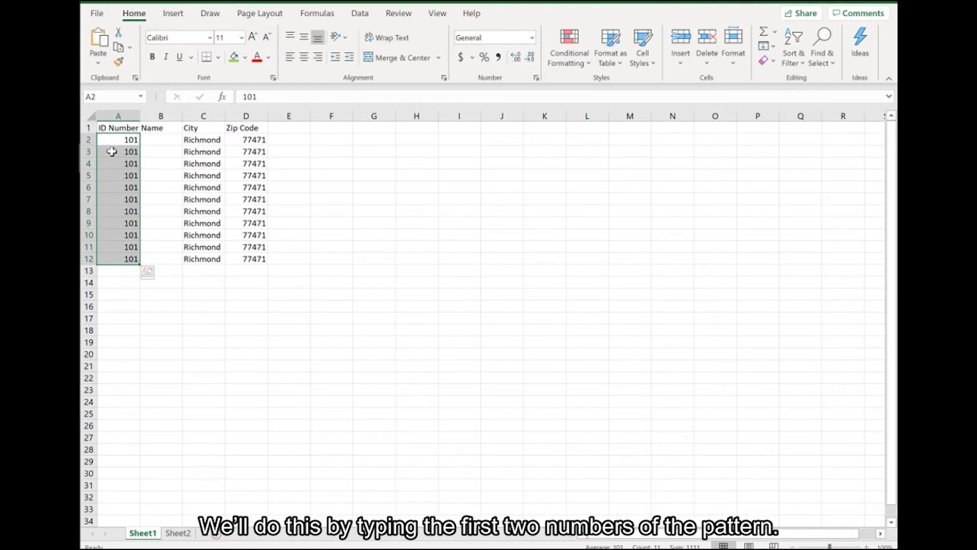
pyautogui.click(111, 151)
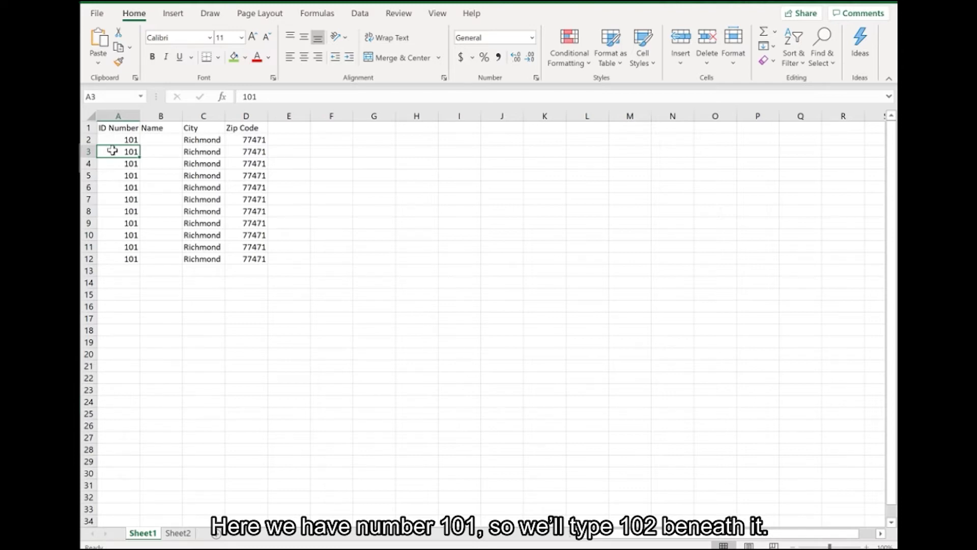
pyautogui.write('102')
pyautogui.press('Return')
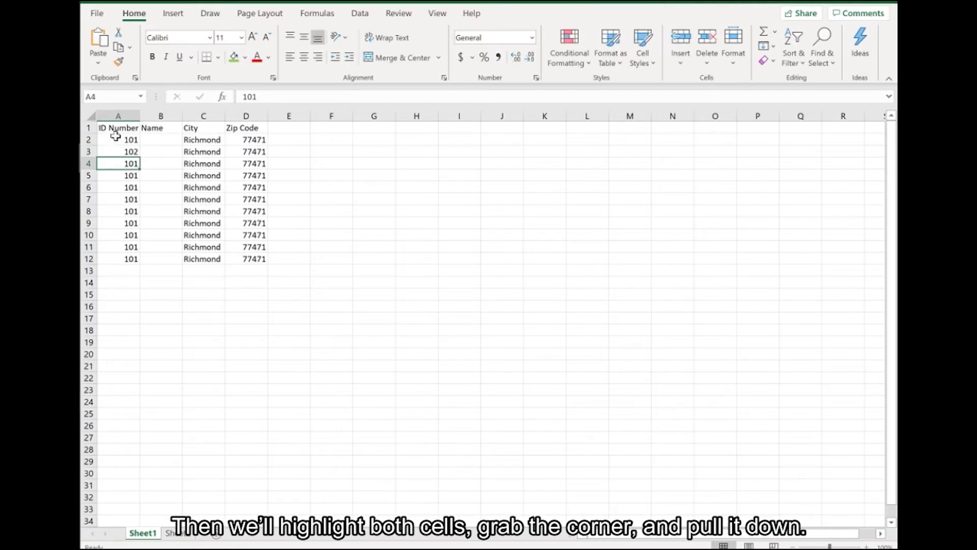
pyautogui.moveTo(116, 138); pyautogui.dragTo(136, 259)
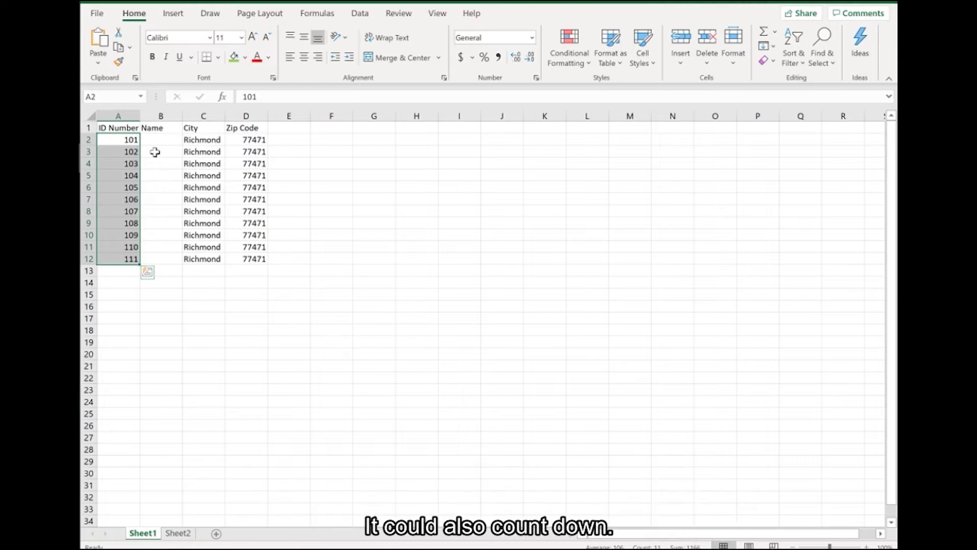
# Step: Enter 100 in A3 and select A2:A3 to try a countdown pattern
pyautogui.click(111, 152)
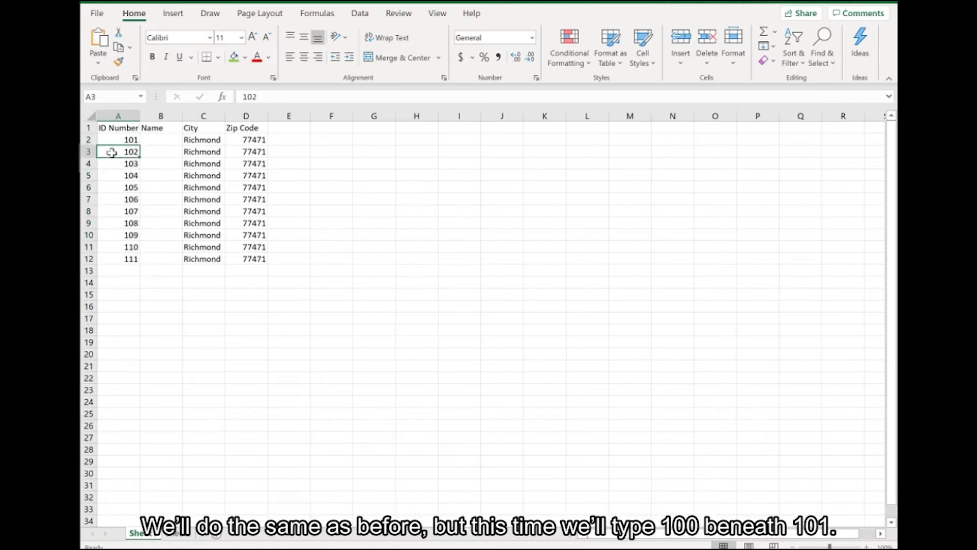
pyautogui.write('100')
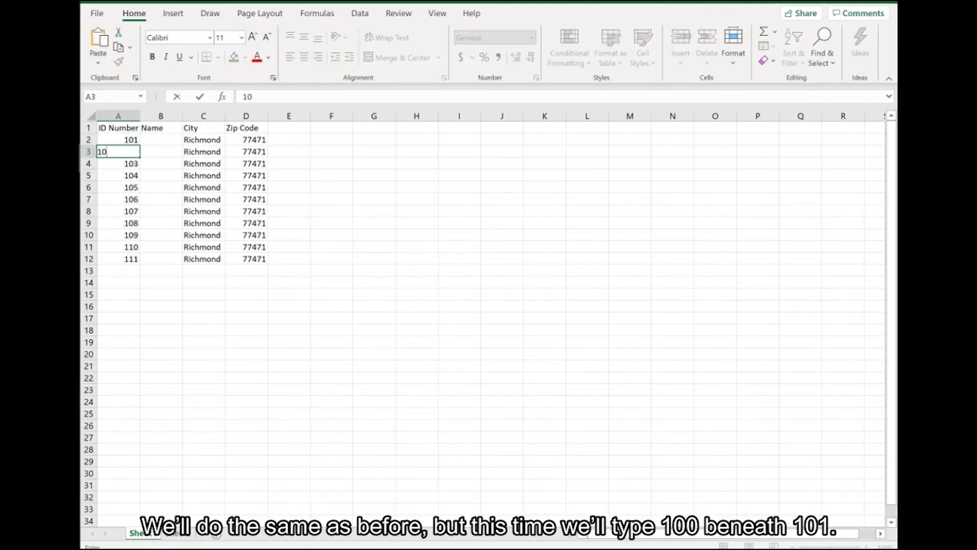
pyautogui.press('Return')
pyautogui.moveTo(118, 137); pyautogui.dragTo(138, 263)
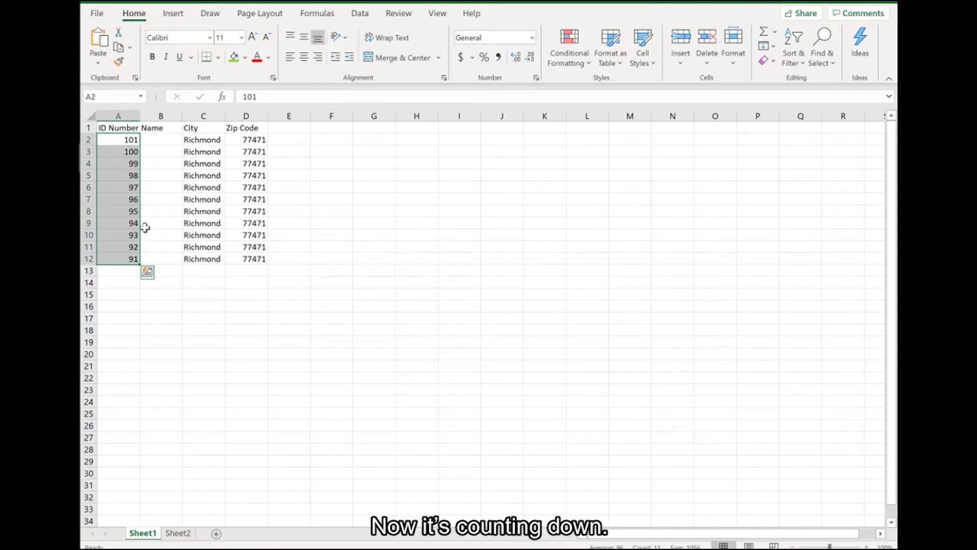
# Step: Enter 201 in A3 and select A2:A3 so the IDs count by hundreds
pyautogui.click(108, 151)
pyautogui.write('201')
pyautogui.press('Return')
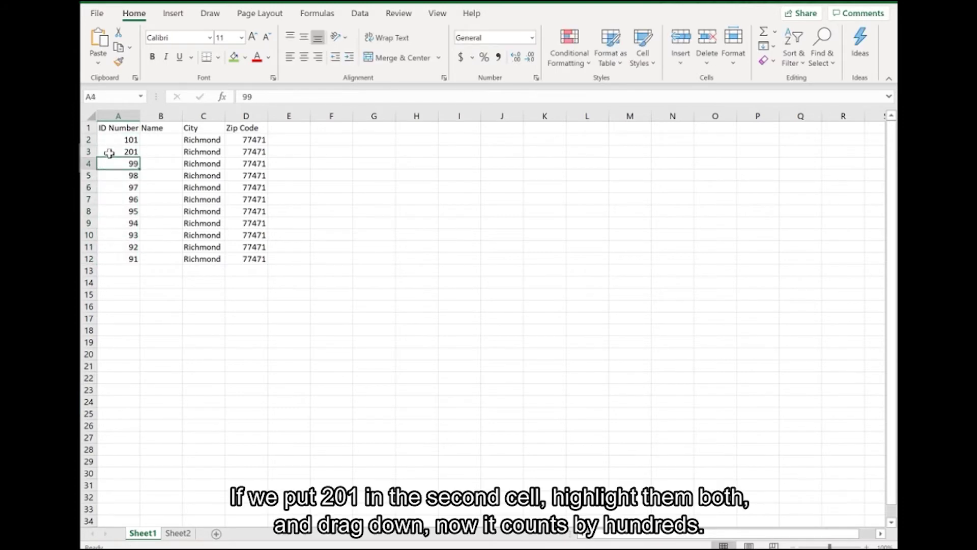
pyautogui.moveTo(111, 139); pyautogui.dragTo(134, 268)
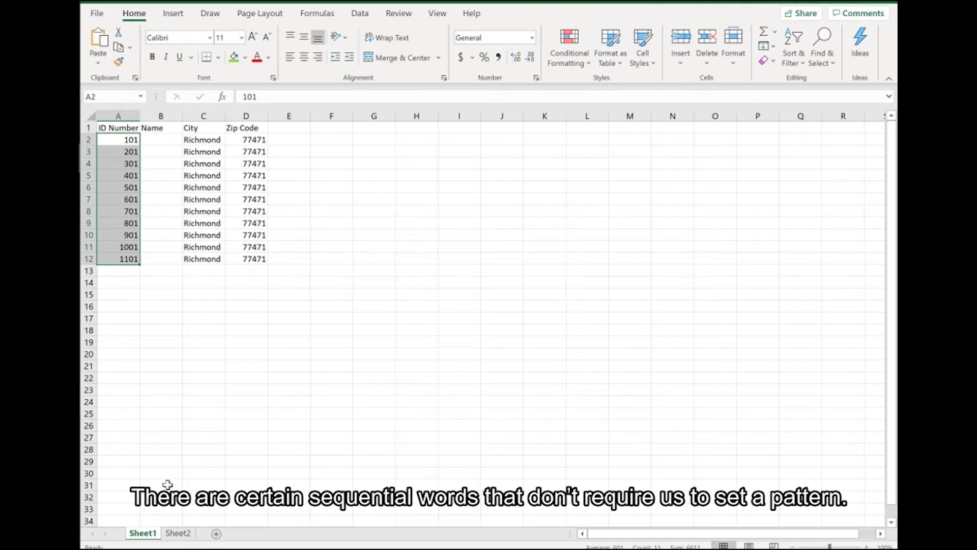
# Step: On Sheet2, fill the months down the Month column starting from January
pyautogui.click(179, 533)
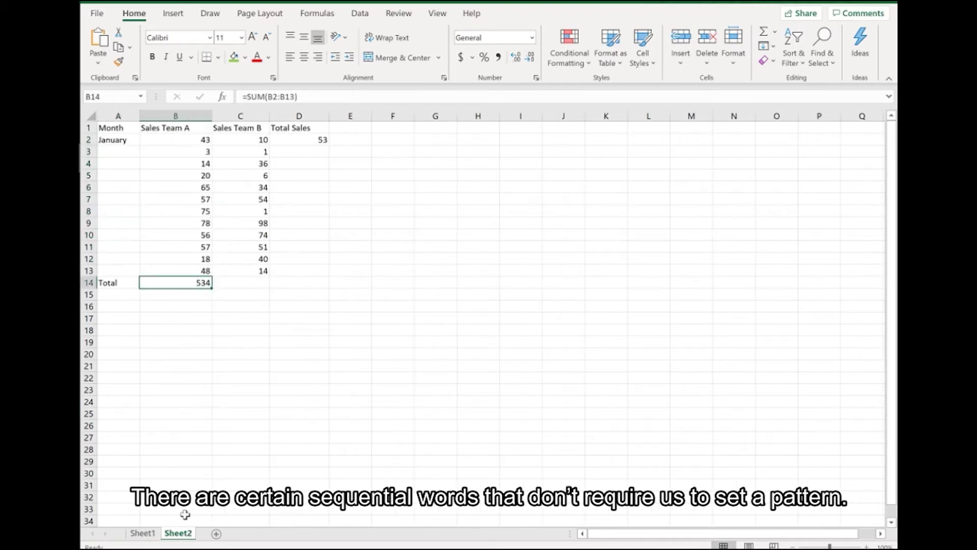
pyautogui.click(133, 140)
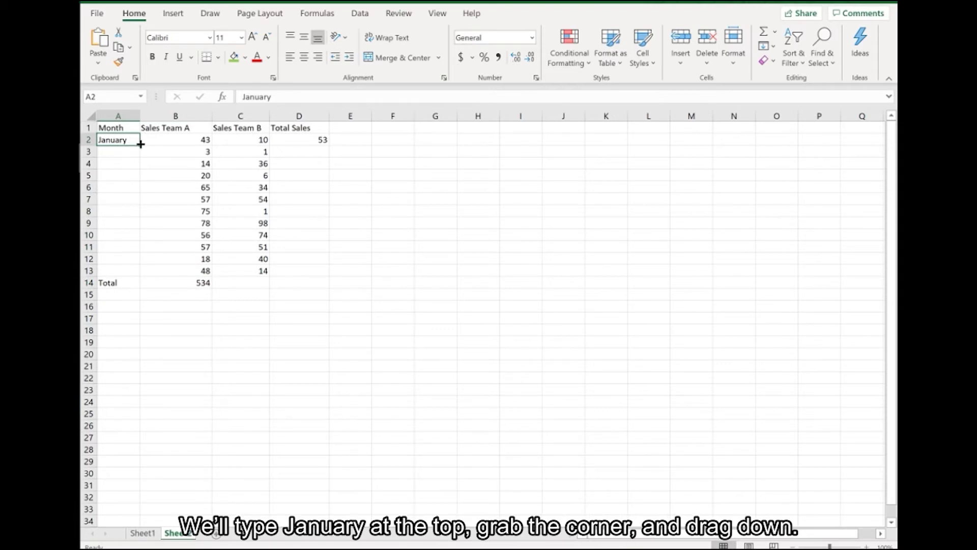
pyautogui.moveTo(141, 144); pyautogui.dragTo(138, 273)
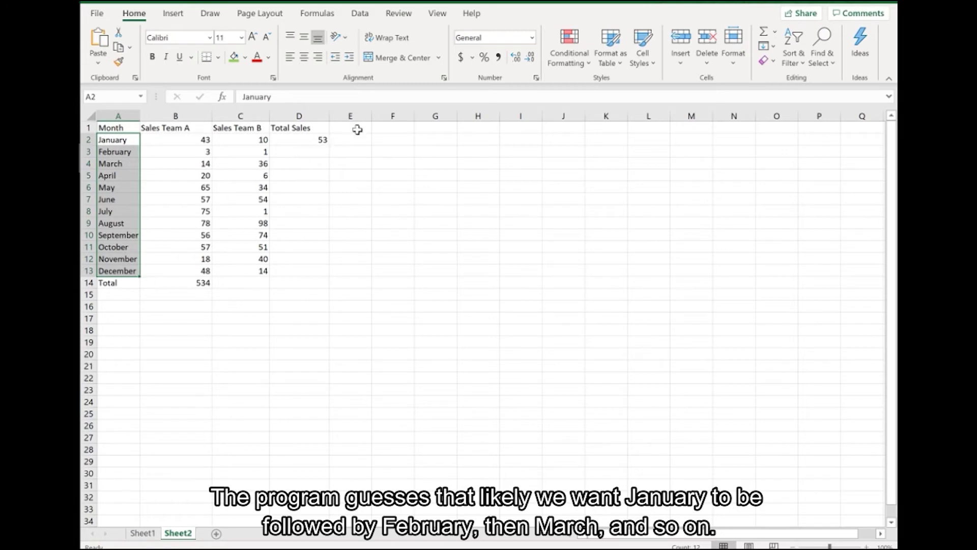
# Step: Enter Friday in F2 and AutoFill the weekdays down to F9
pyautogui.click(385, 140)
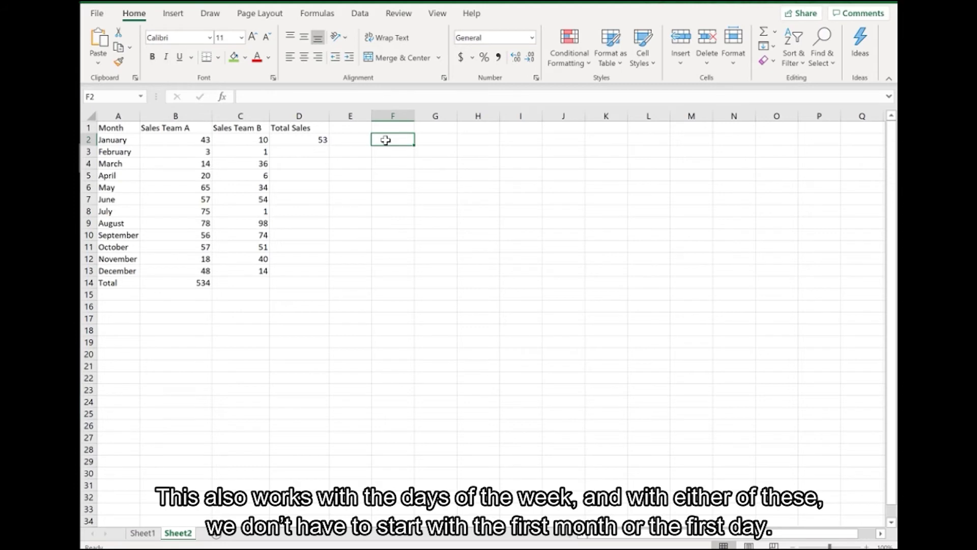
pyautogui.write('Friday')
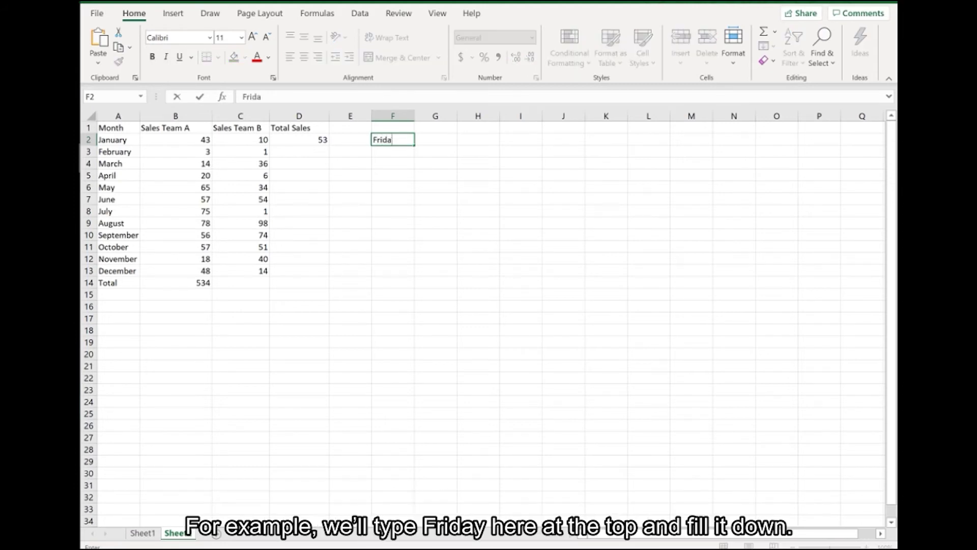
pyautogui.press('Return')
pyautogui.click(388, 140)
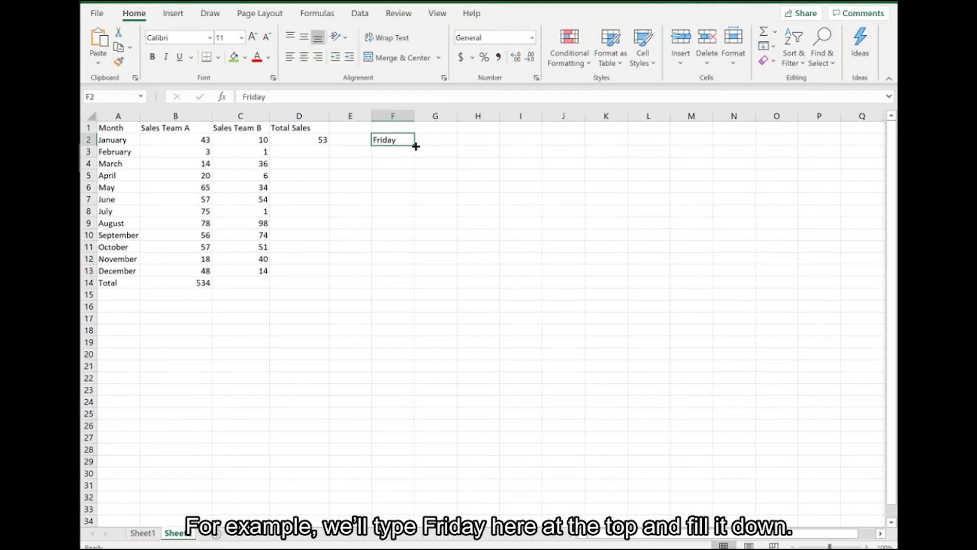
pyautogui.moveTo(413, 145); pyautogui.dragTo(411, 233)
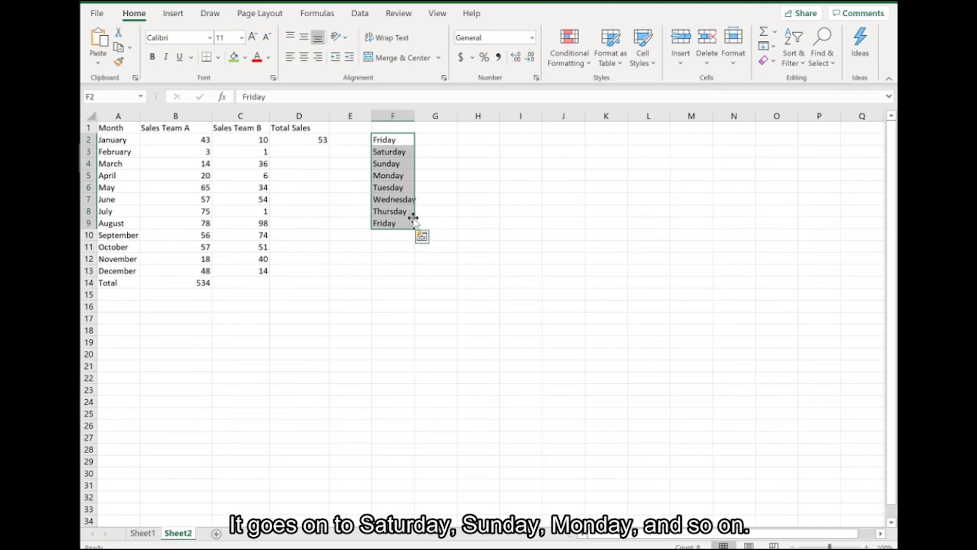
pyautogui.click(299, 141)
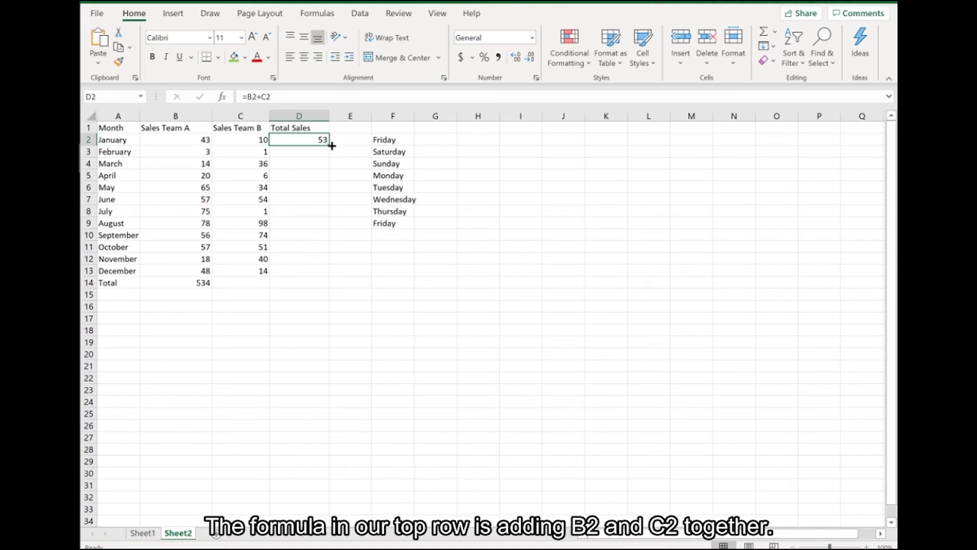
# Step: Copy the D2 =B2+C2 sum down to D13 and check the adjusted formulas in D3–D5
pyautogui.moveTo(329, 146); pyautogui.dragTo(319, 274)
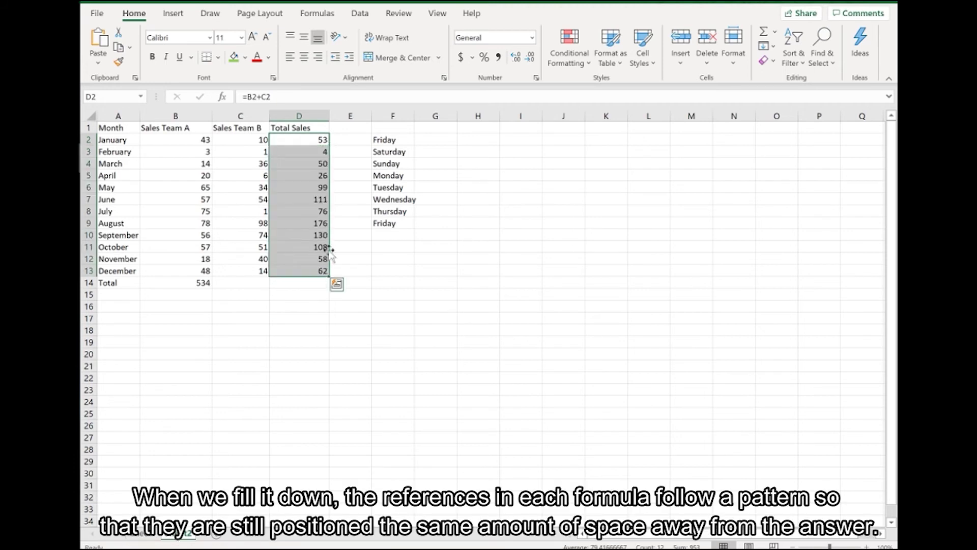
pyautogui.click(302, 152)
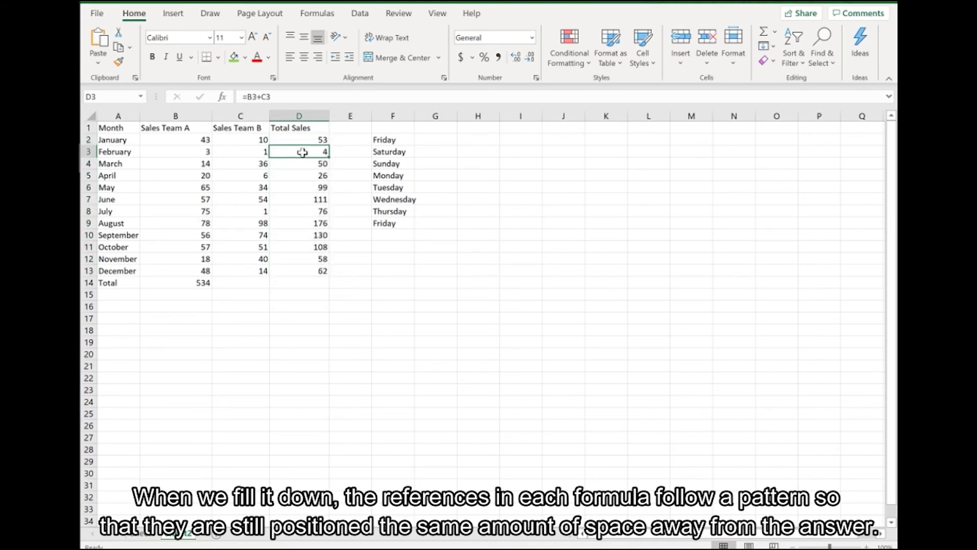
pyautogui.click(303, 163)
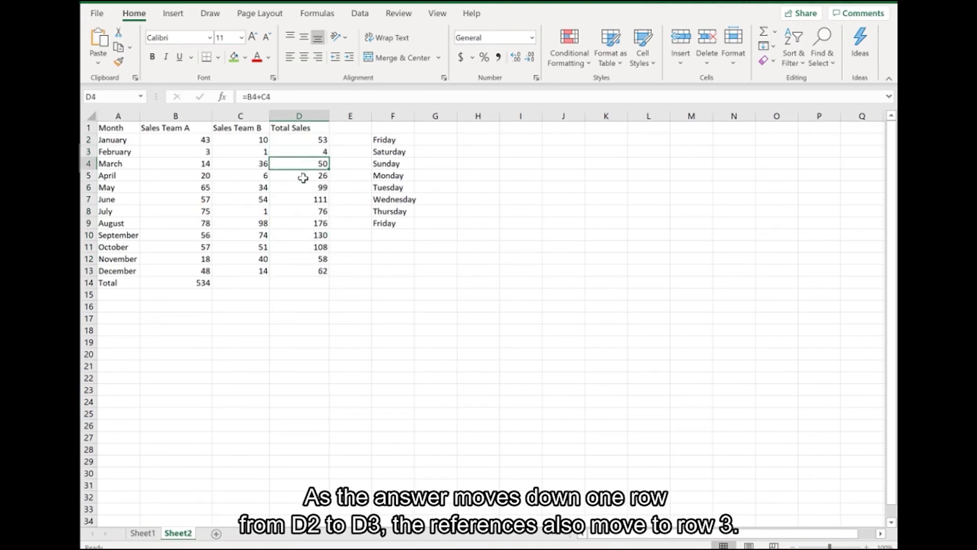
pyautogui.click(303, 175)
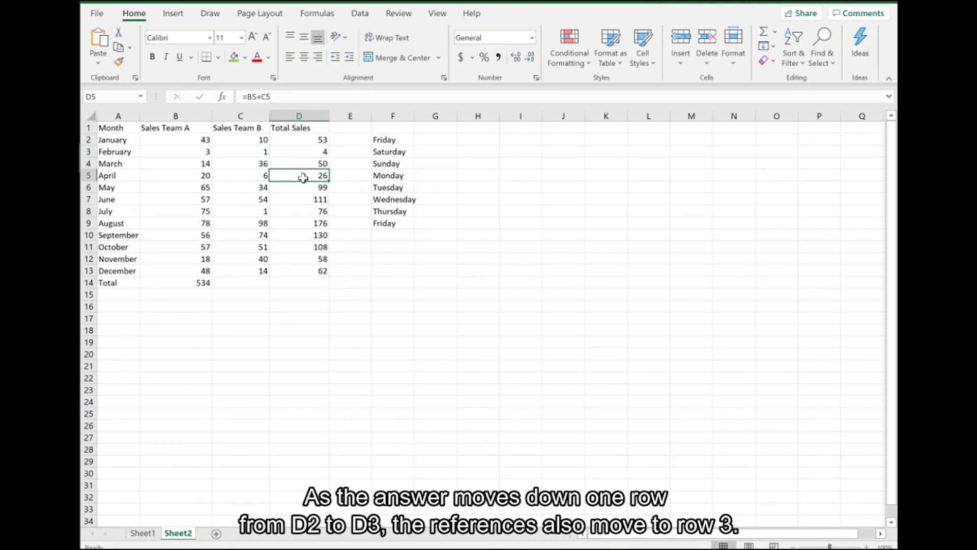
pyautogui.click(301, 151)
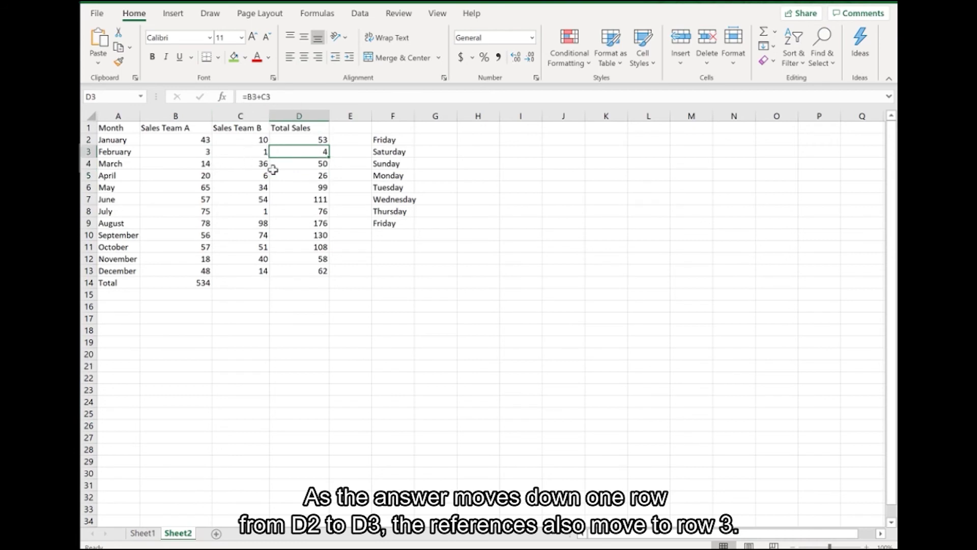
# Step: Copy the B14 SUM formula across to D14, giving totals 419 and 953
pyautogui.click(181, 283)
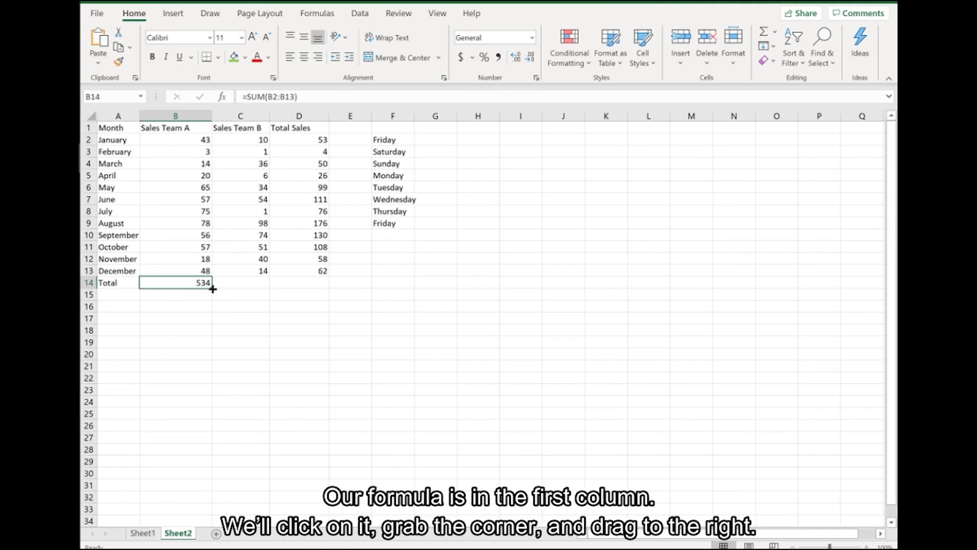
pyautogui.moveTo(213, 288); pyautogui.dragTo(326, 284)
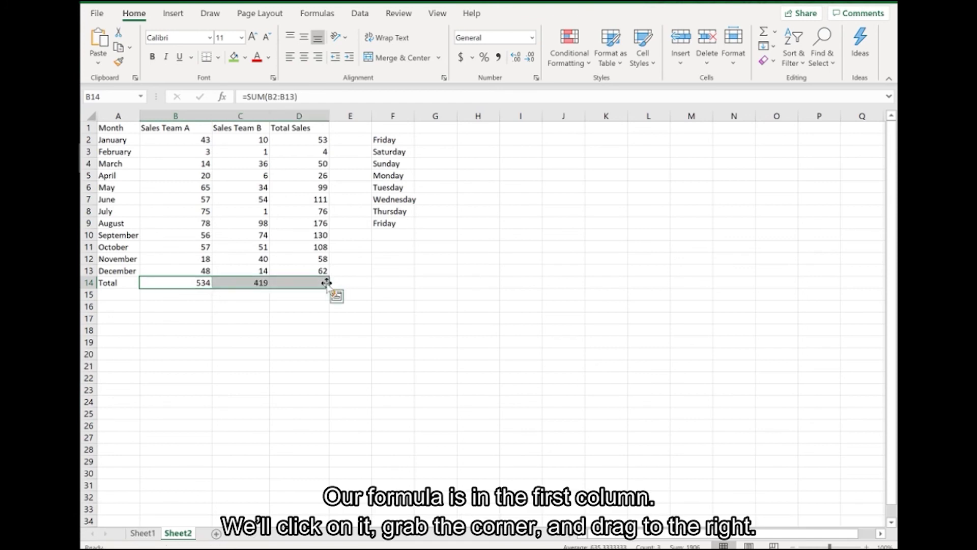
pyautogui.click(175, 284)
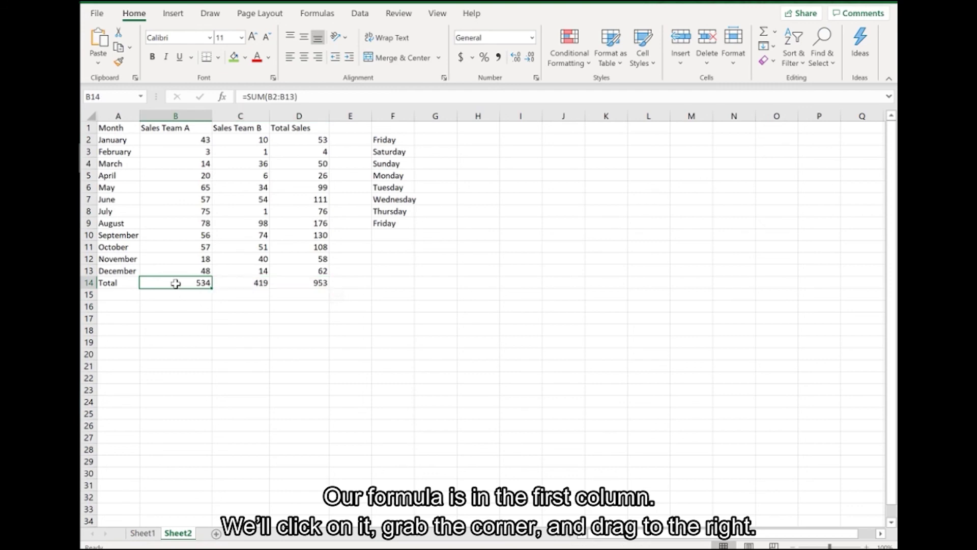
pyautogui.click(234, 284)
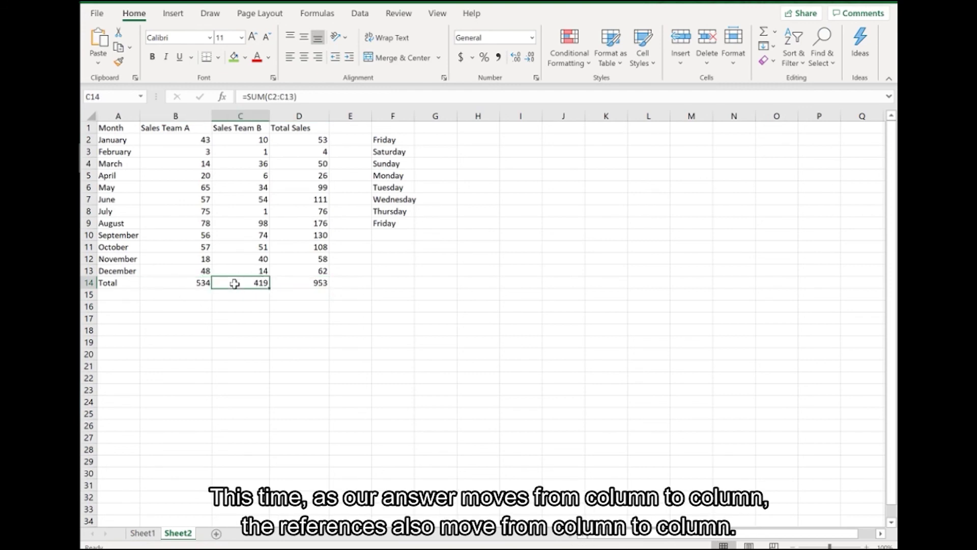
pyautogui.click(297, 285)
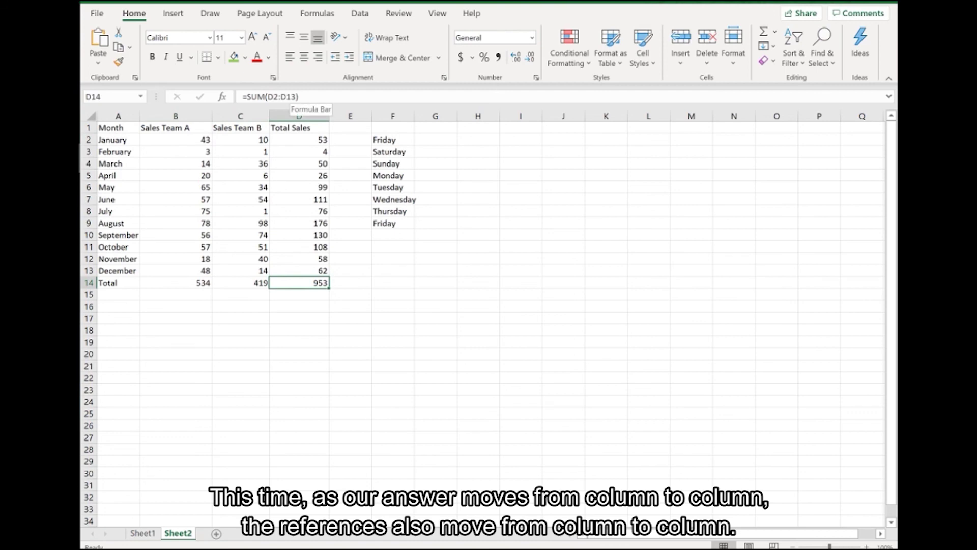